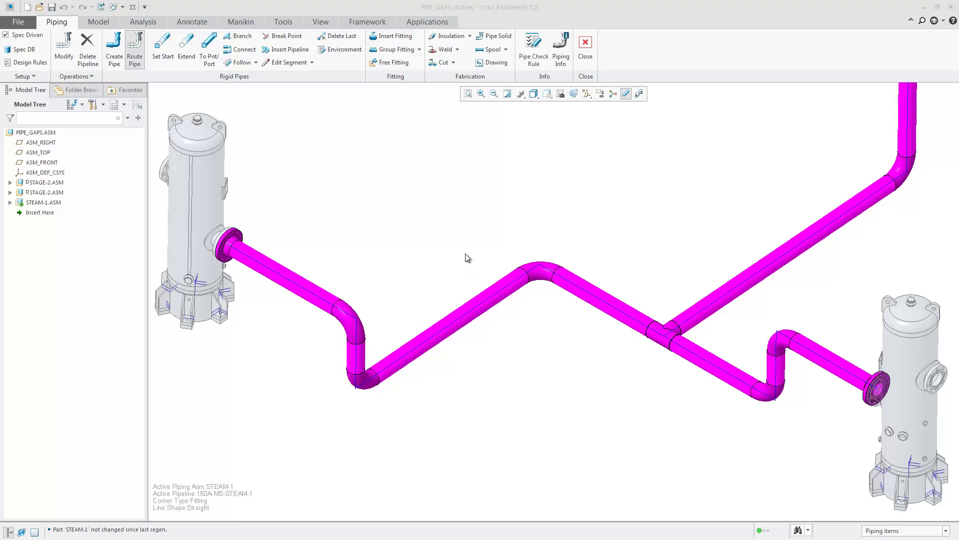
Step: Remove the pipe segment near the left vessel, previewing the reroute through the crossing elbow
left_click(311, 63)
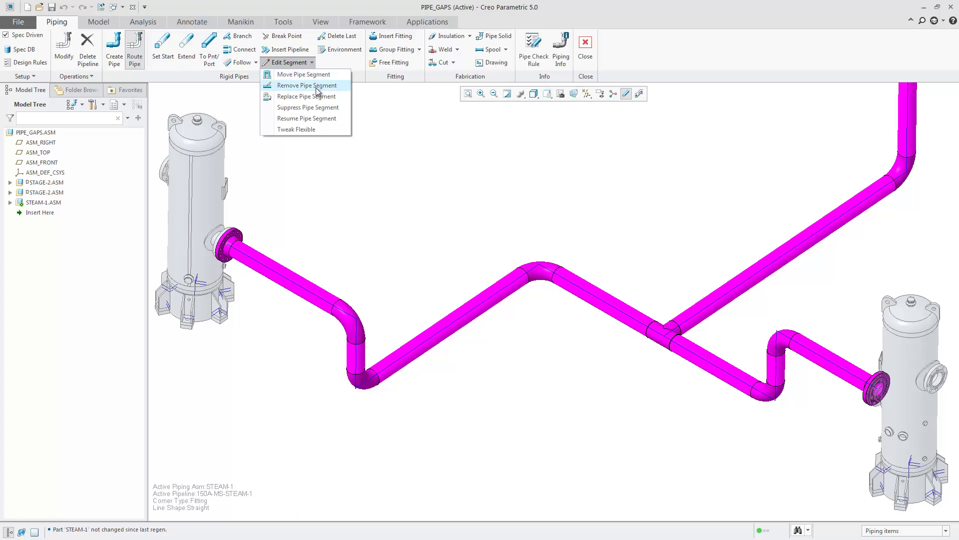
left_click(316, 86)
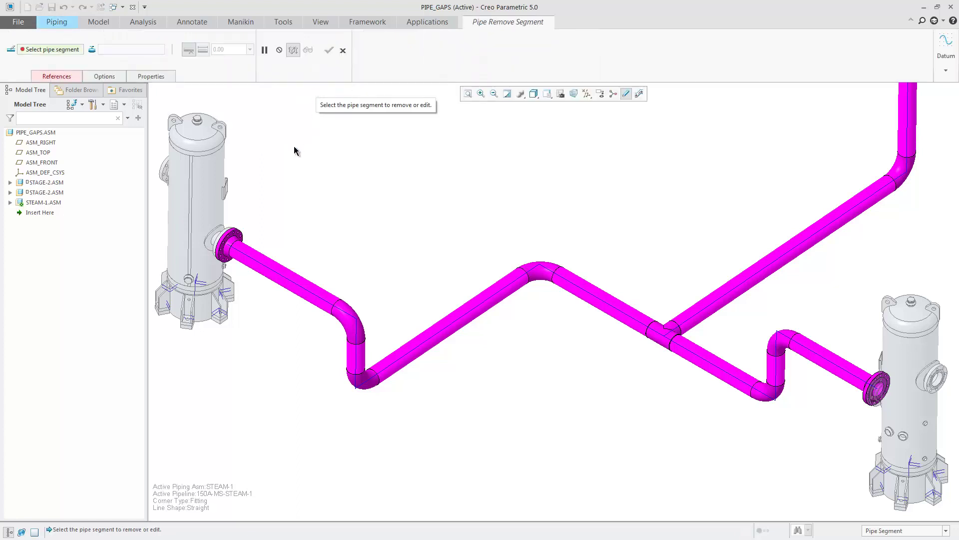
left_click(278, 274)
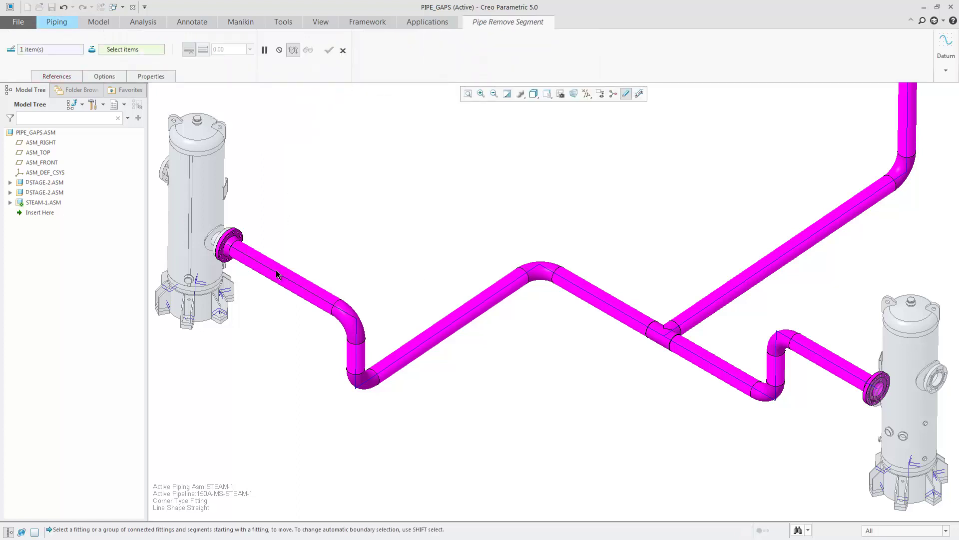
left_click(348, 326)
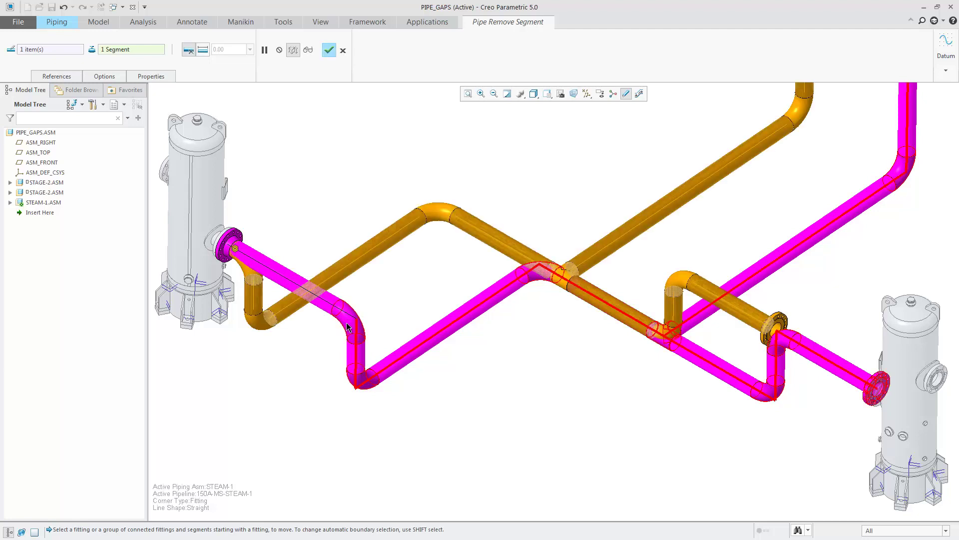
left_click(541, 273)
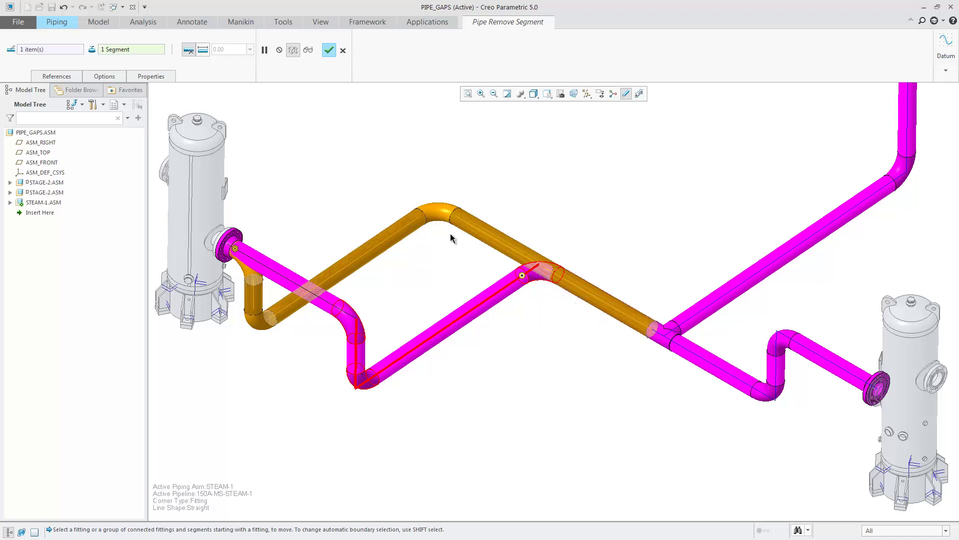
Step: Replace the C13 bound with the elbow near the right vessel and apply the removal
left_click(70, 78)
left_click(134, 147)
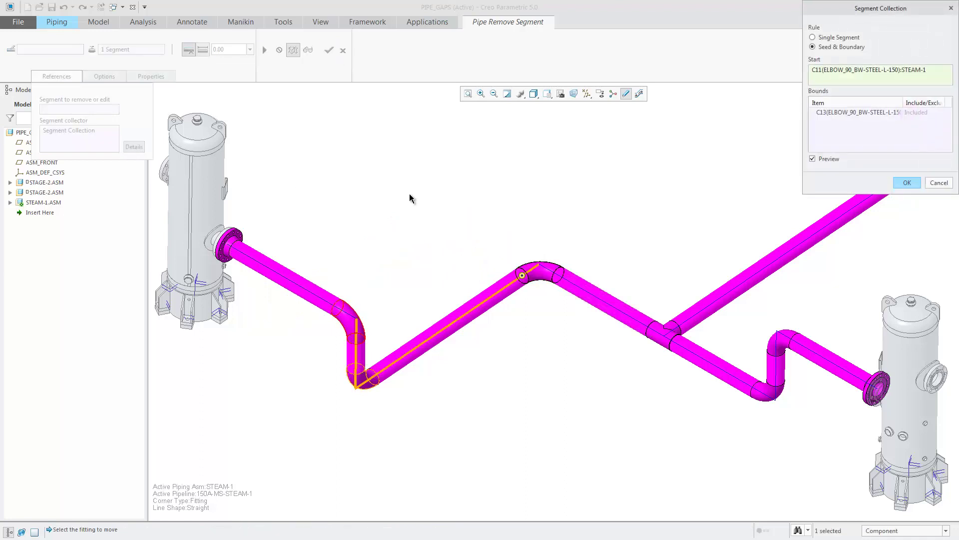
right_click(854, 112)
left_click(869, 116)
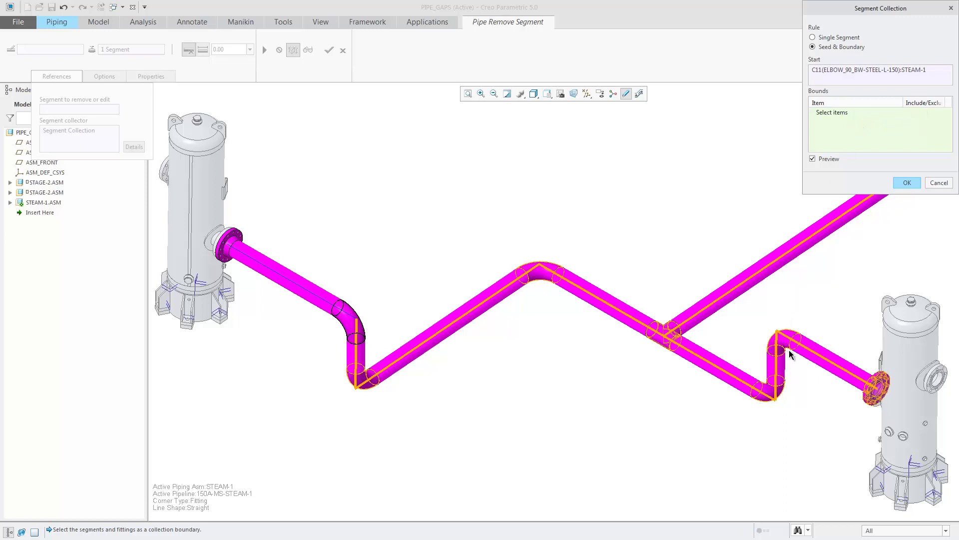
left_click(784, 334)
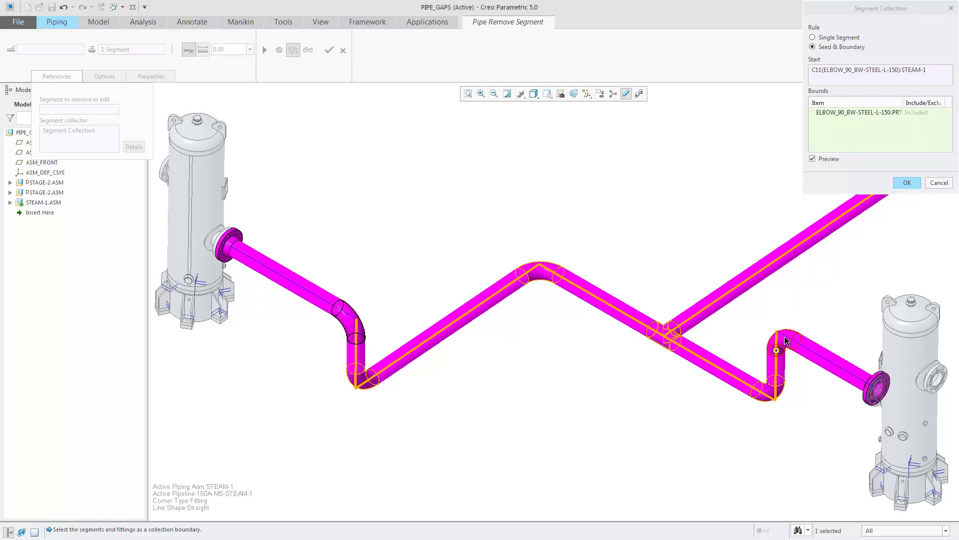
left_click(907, 183)
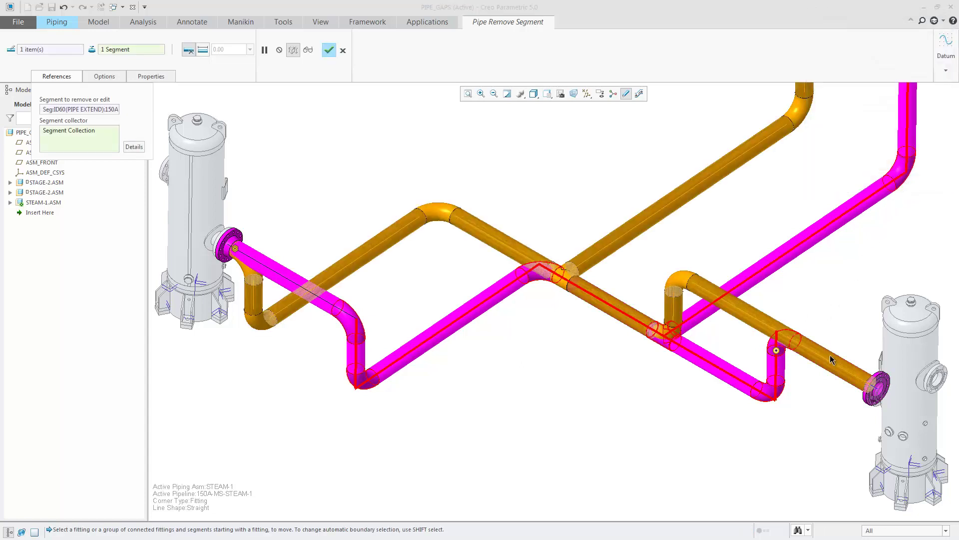
left_click(328, 51)
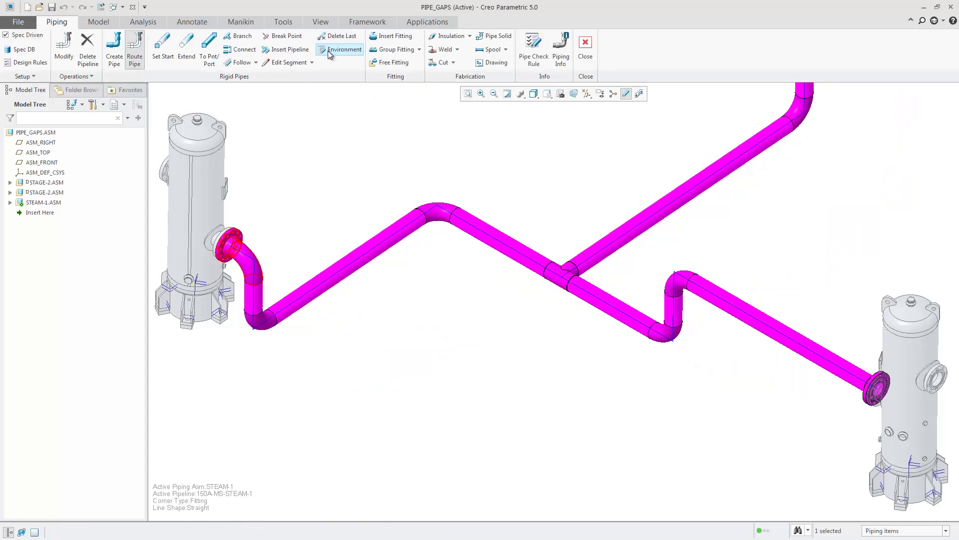
Step: Remove a second segment, moving the raised elbow to the lower elbow, and apply it
left_click(289, 63)
left_click(305, 85)
left_click(376, 256)
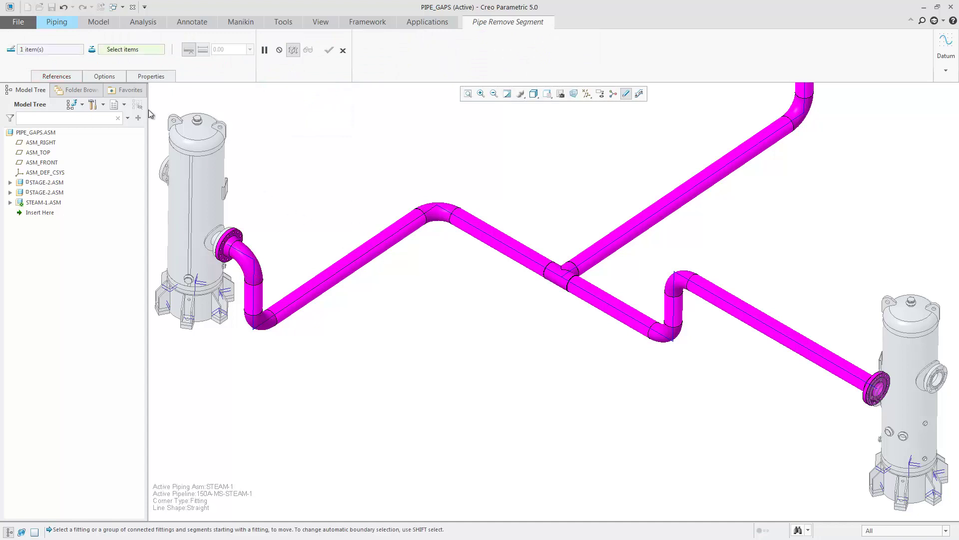
left_click(110, 78)
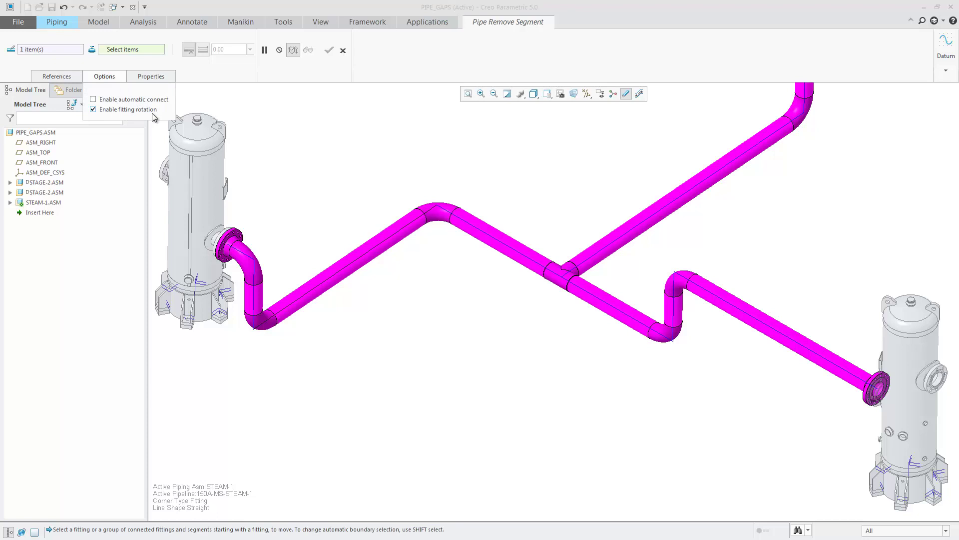
left_click(426, 220)
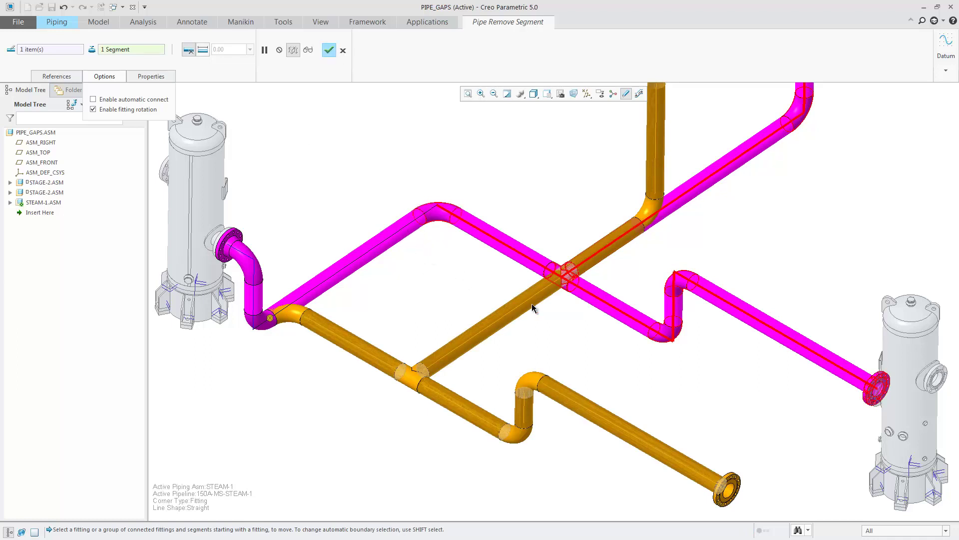
left_click(662, 335)
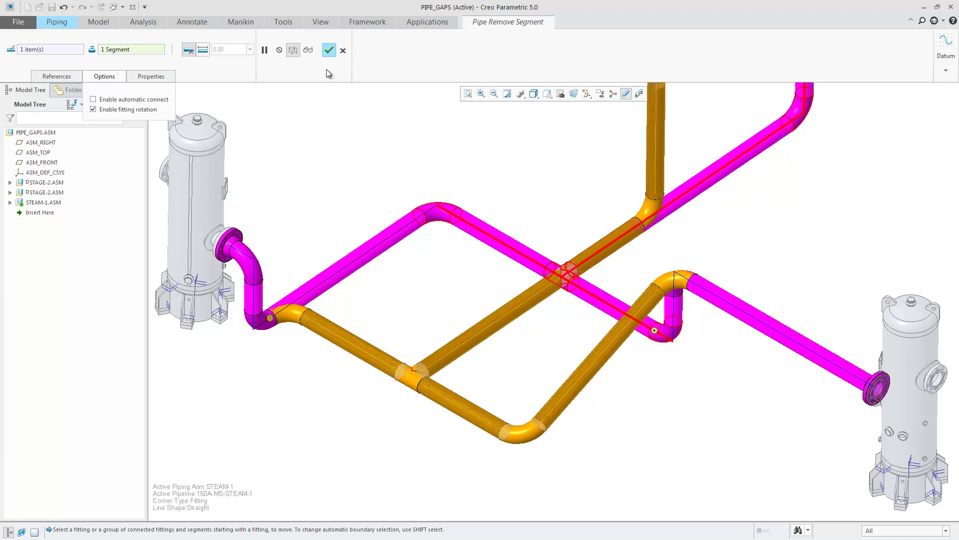
left_click(329, 50)
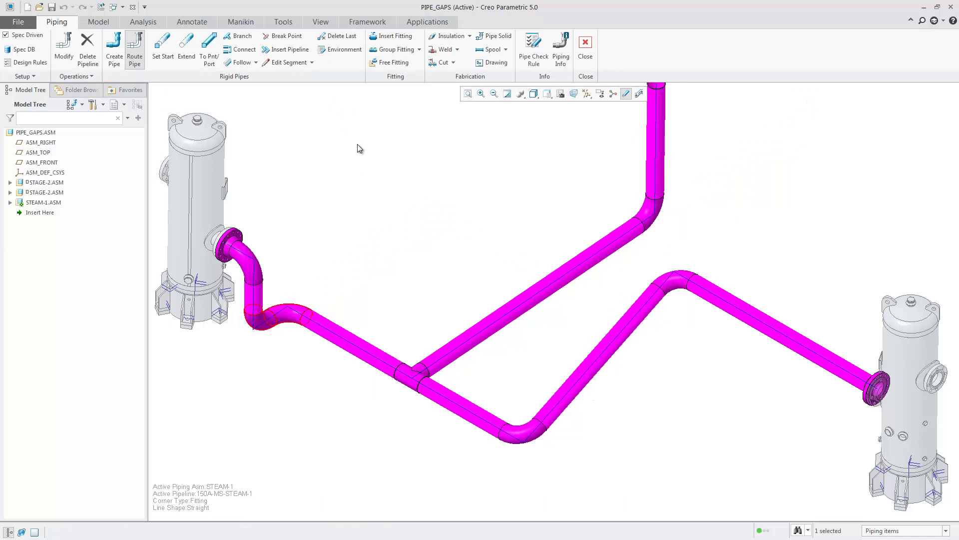
Step: Add break points at 869.93 and 594.05 on the two lower pipe segments
left_click(287, 36)
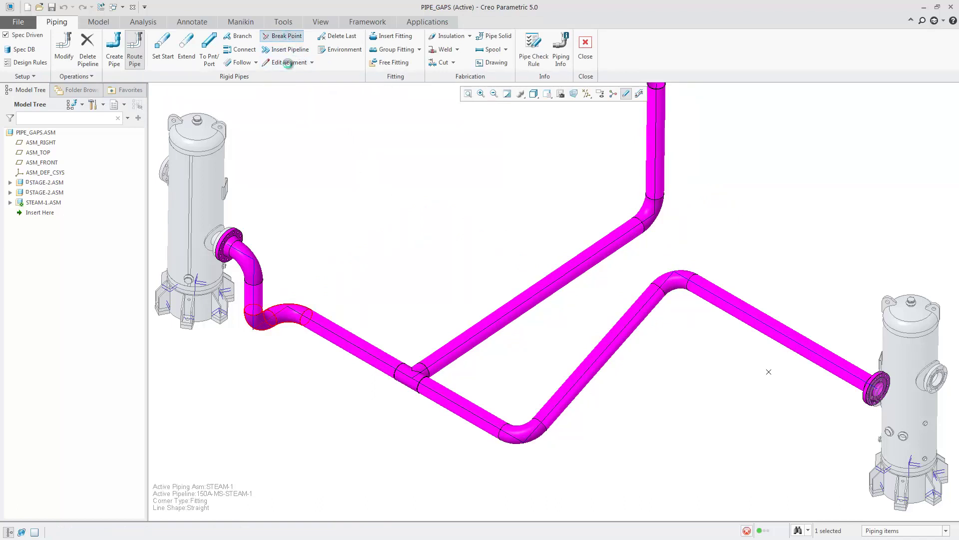
left_click(360, 349)
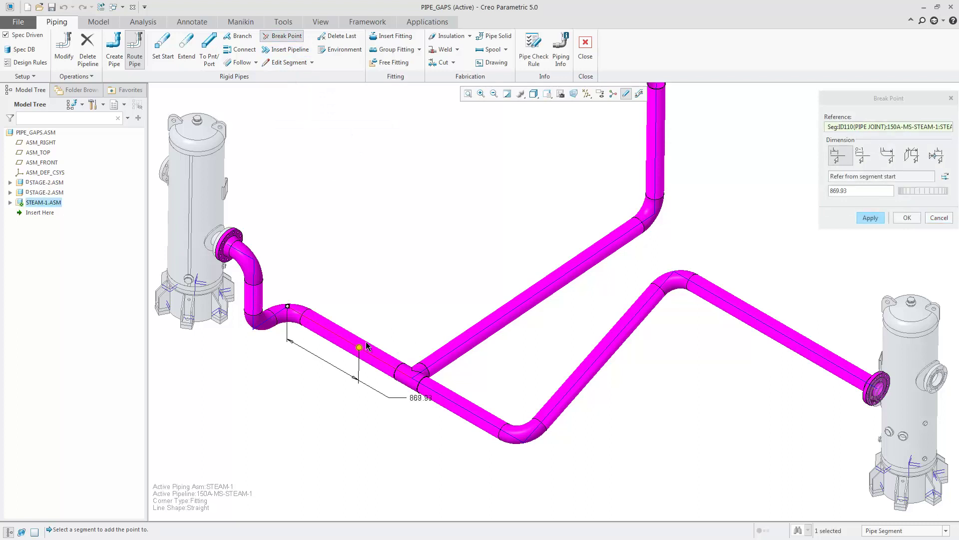
left_click(870, 218)
left_click(461, 406)
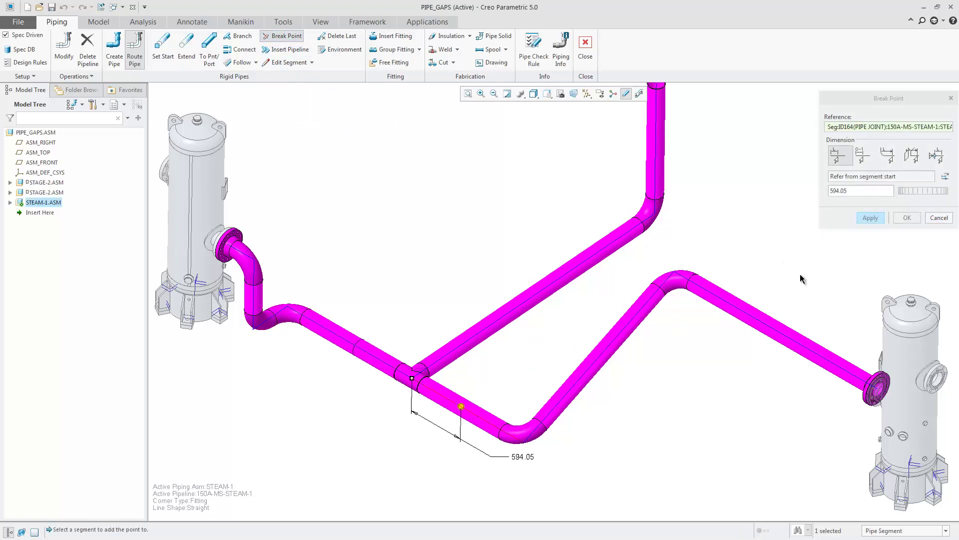
left_click(915, 220)
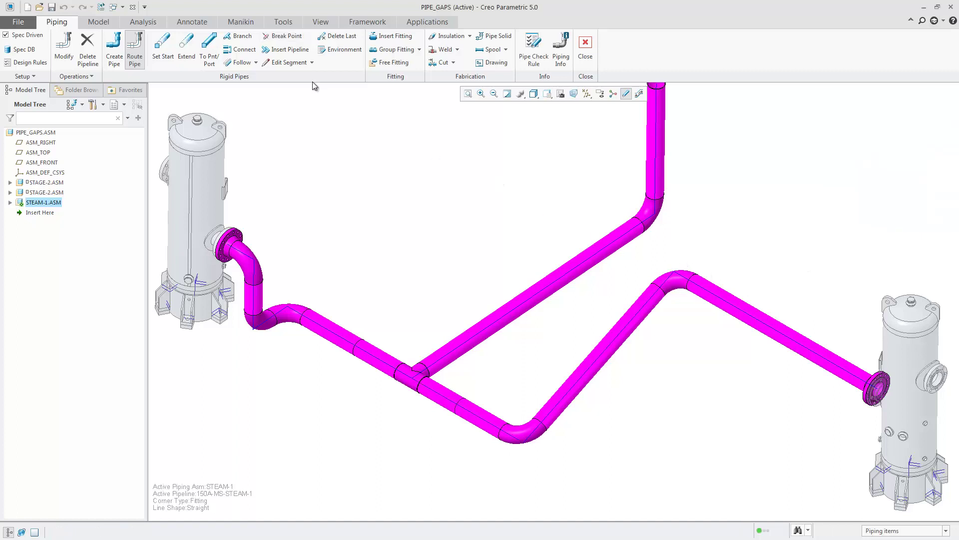
Step: Start a third segment removal, picking the segment, the tee to move, and both run ends
left_click(292, 62)
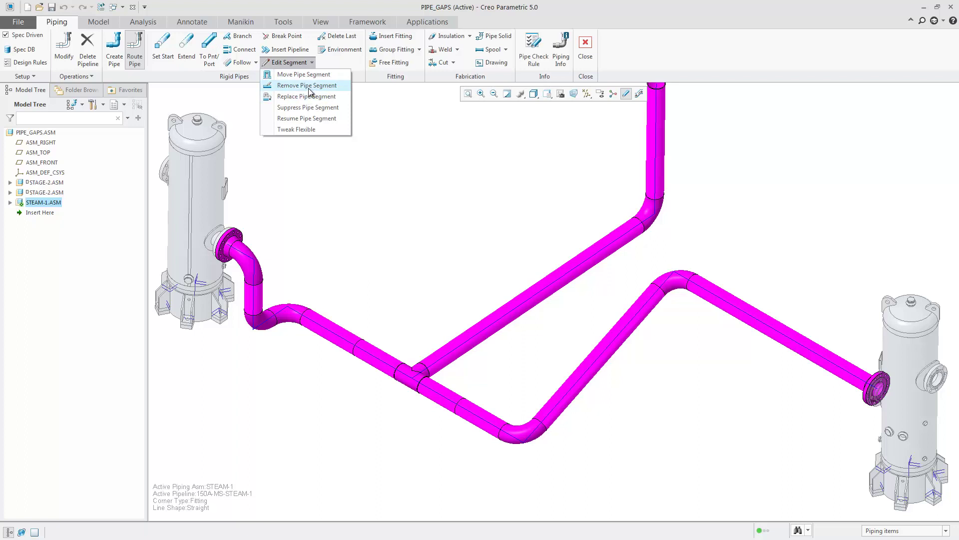
left_click(309, 88)
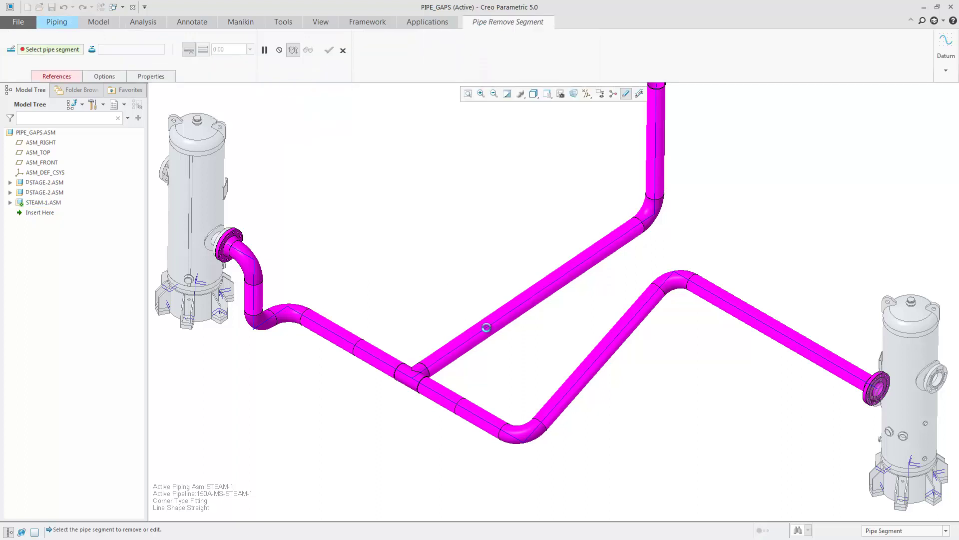
left_click(486, 327)
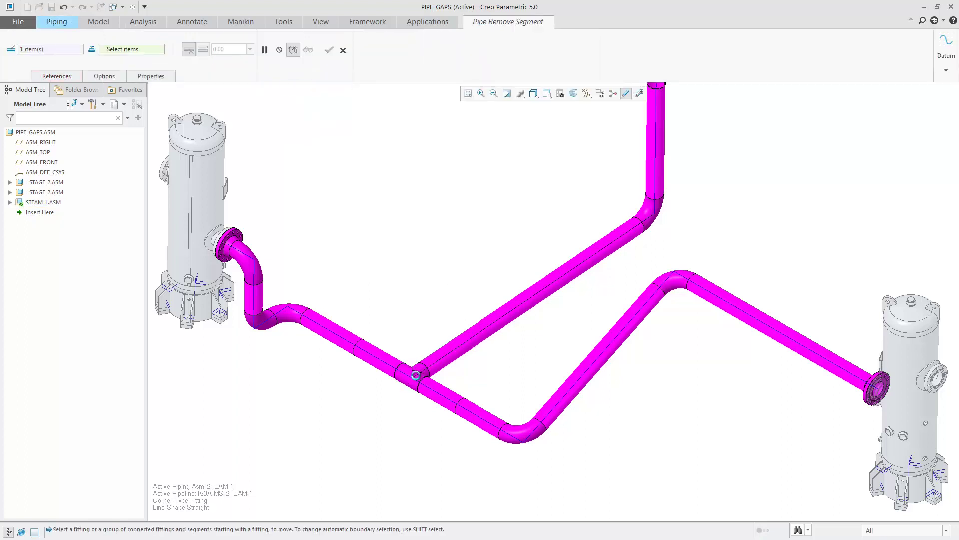
left_click(416, 373)
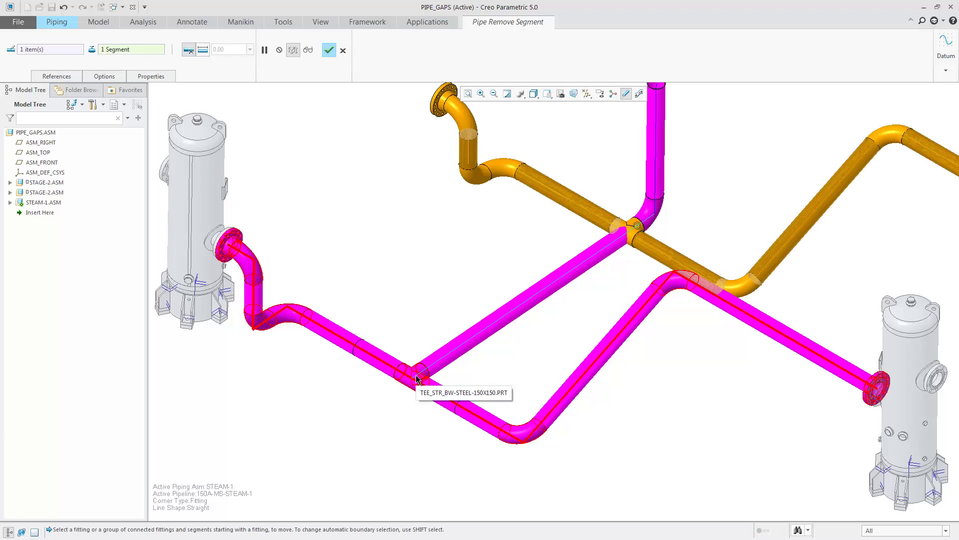
left_click(386, 363)
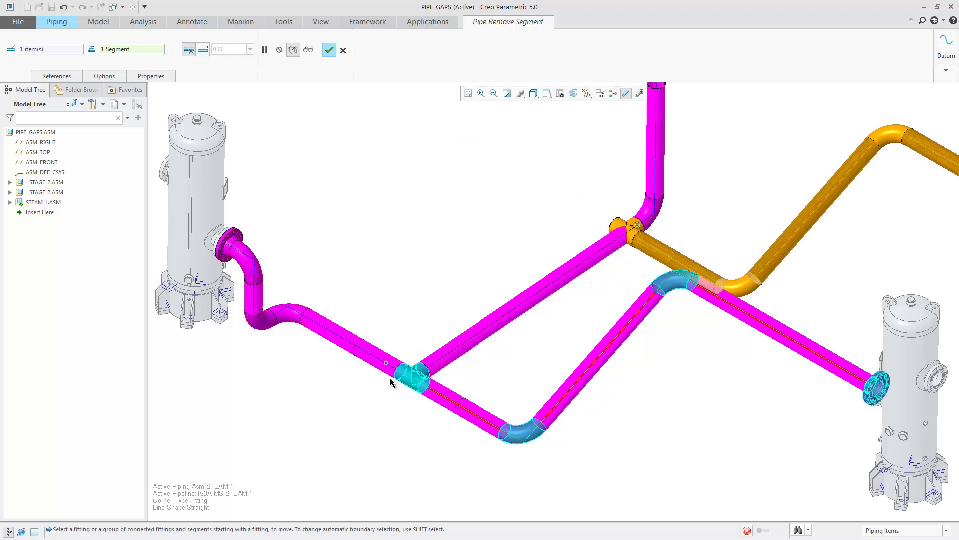
left_click(438, 396)
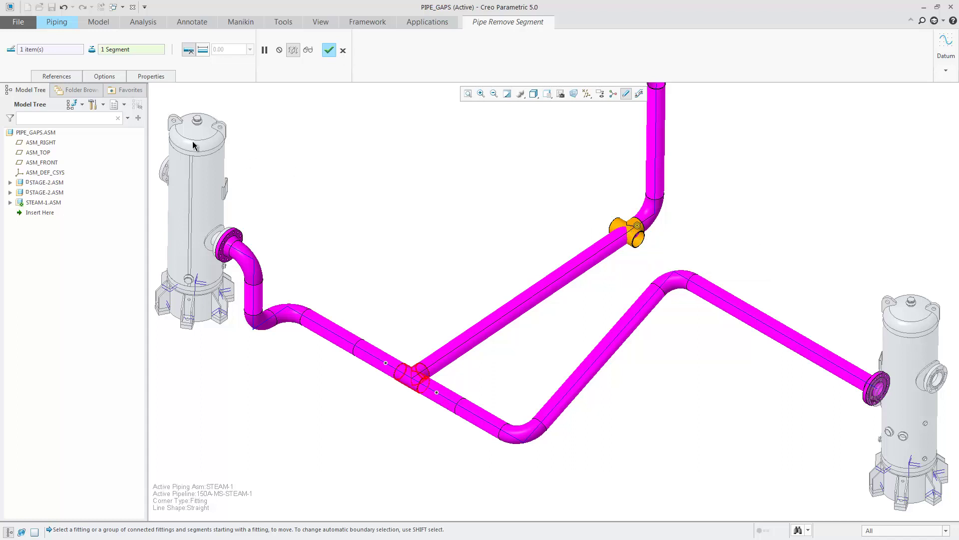
Step: Auto-connect the gap with a straight pipe, drag the tee into a rectangular loop, and apply
left_click(116, 76)
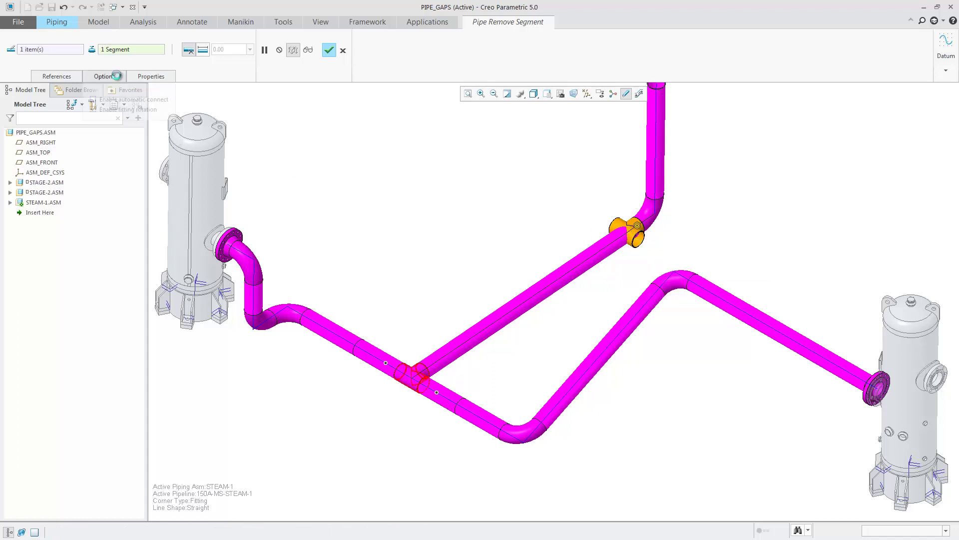
left_click(123, 100)
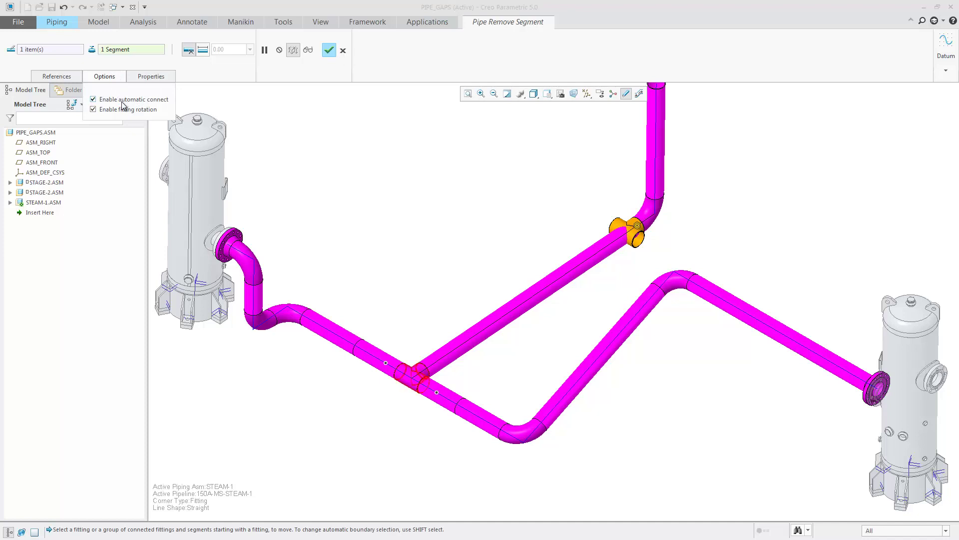
left_click(388, 365)
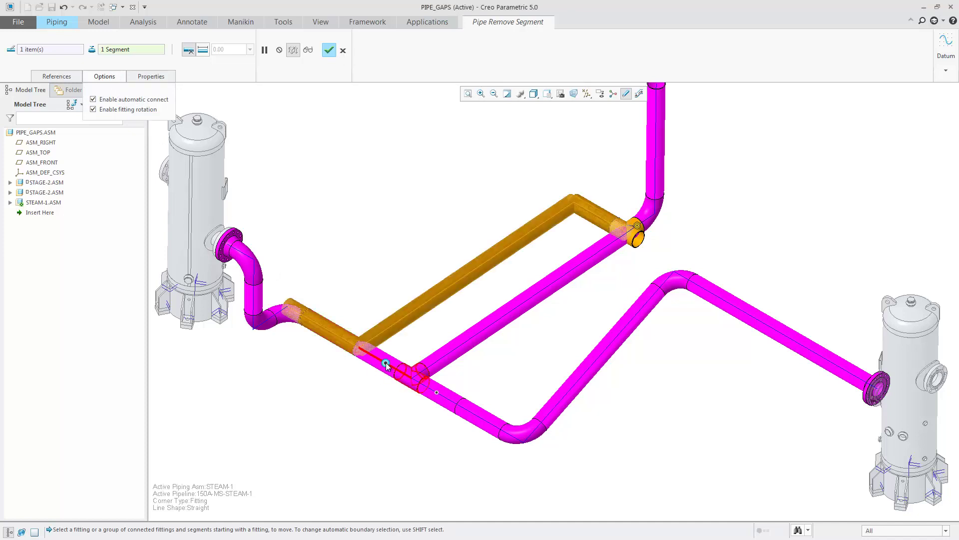
left_click(437, 393)
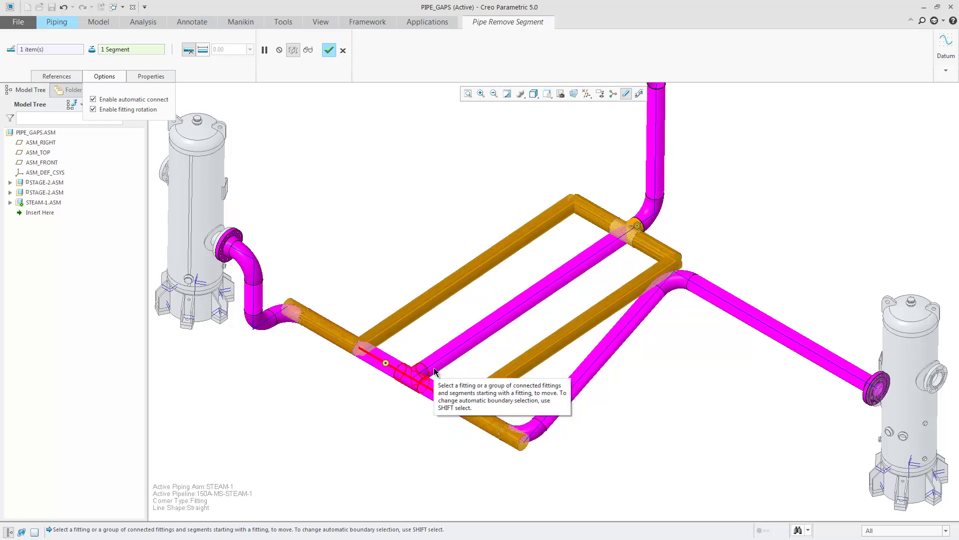
left_click(203, 50)
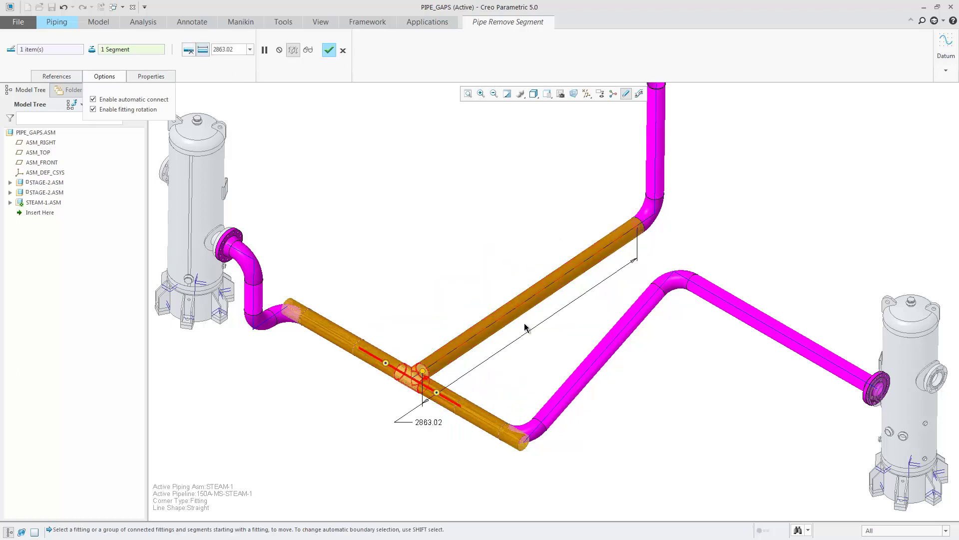
left_click(423, 372)
left_click_drag(439, 368, 540, 307)
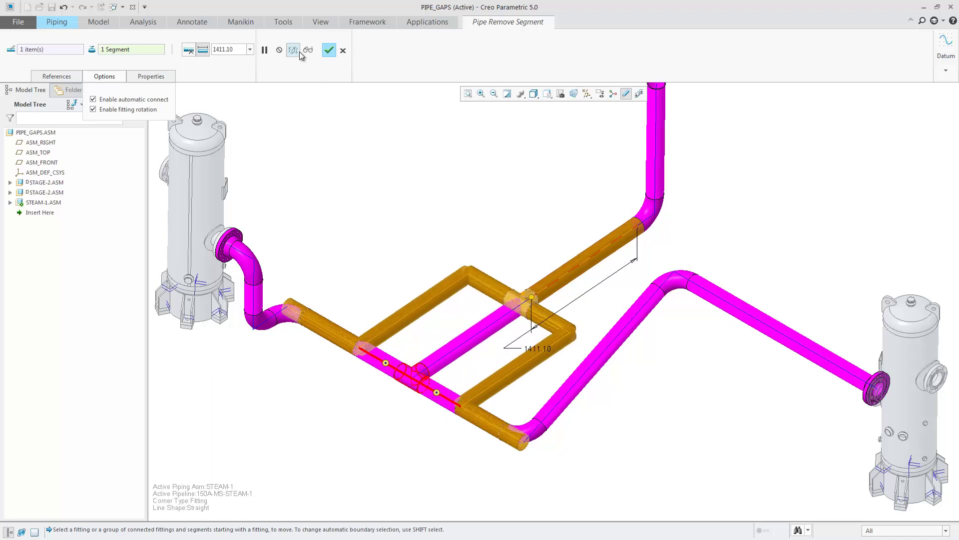
left_click(330, 50)
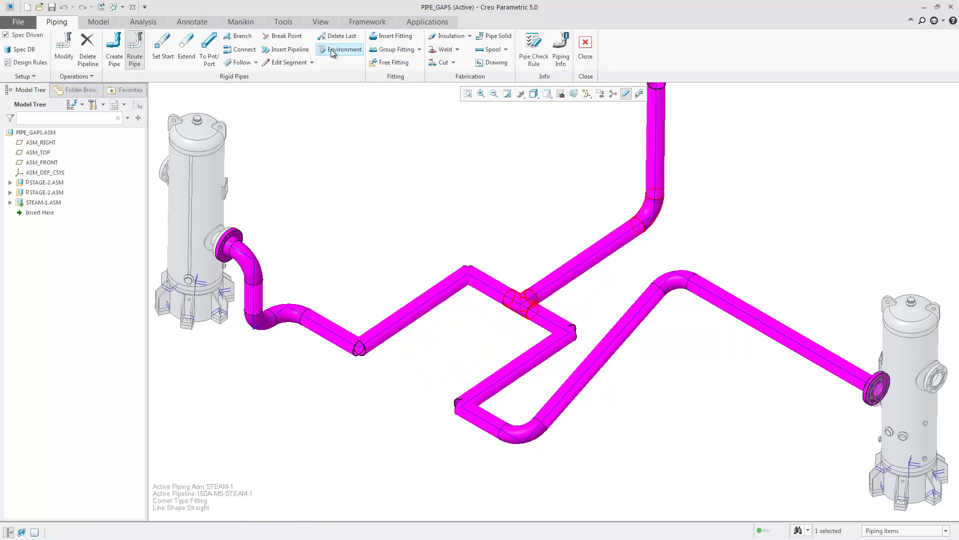
Step: Insert elbow fittings at all corners of the rectangular steam pipe reroute
left_click(393, 36)
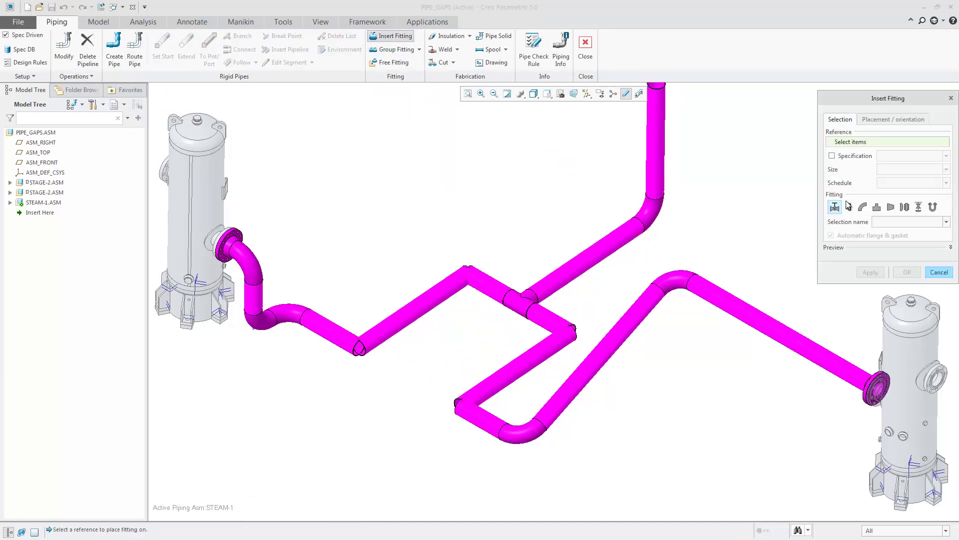
left_click(863, 208)
left_click(521, 303)
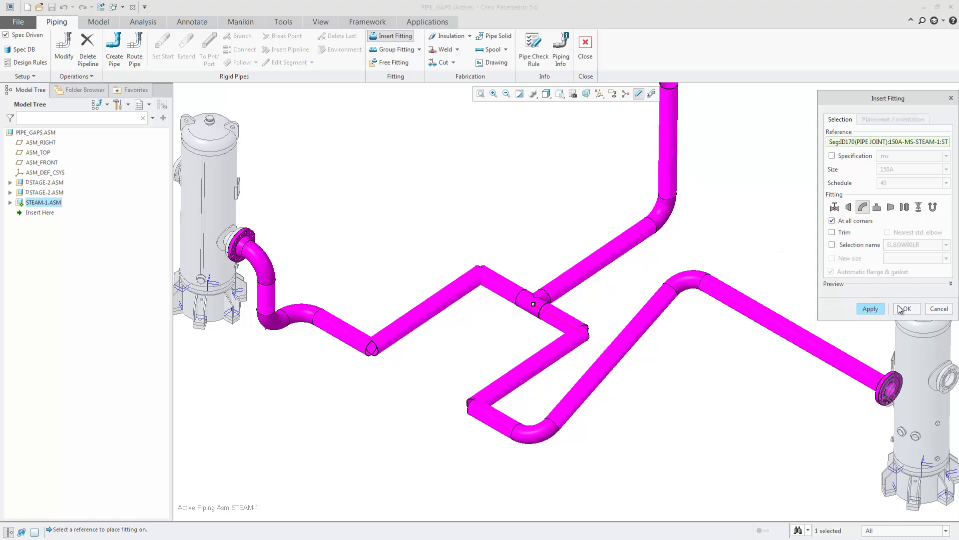
left_click(907, 308)
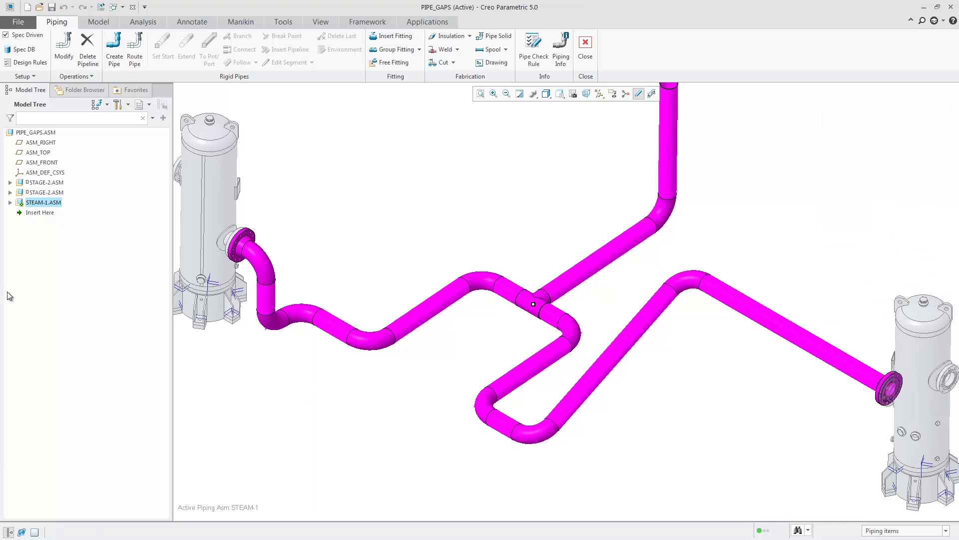
Step: In the STEAM-1.ASM model tree, delete Pipe Remove Segment feature id 158
left_click(10, 202)
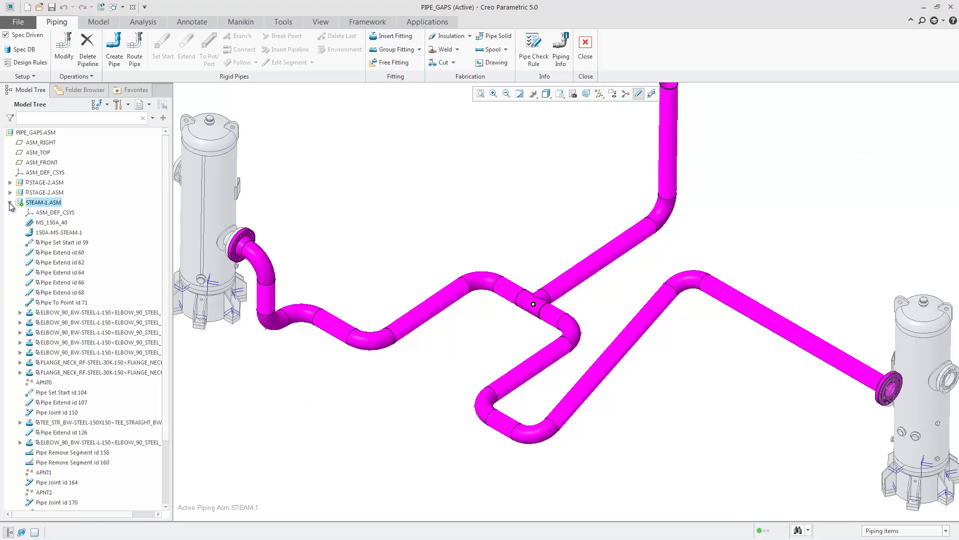
scroll(83, 322, "down", 3)
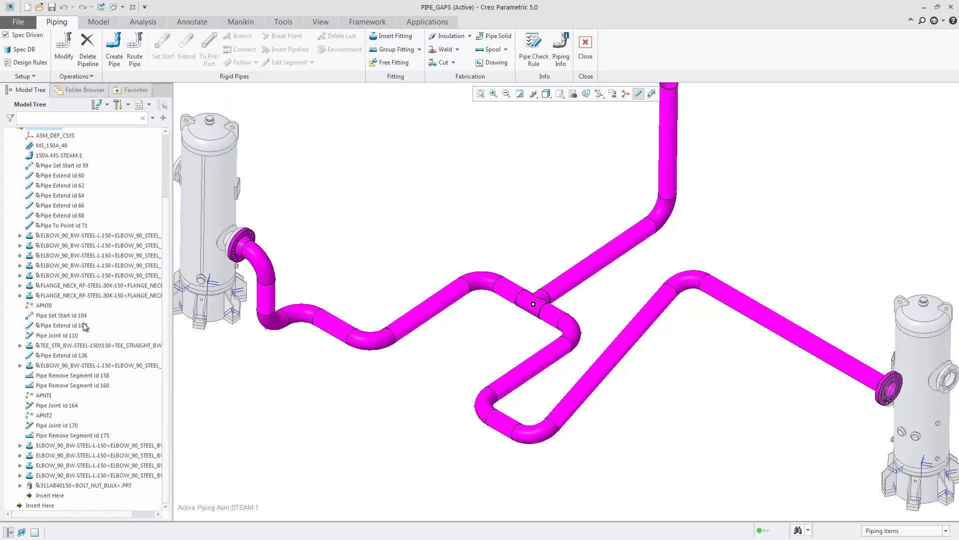
left_click(83, 378)
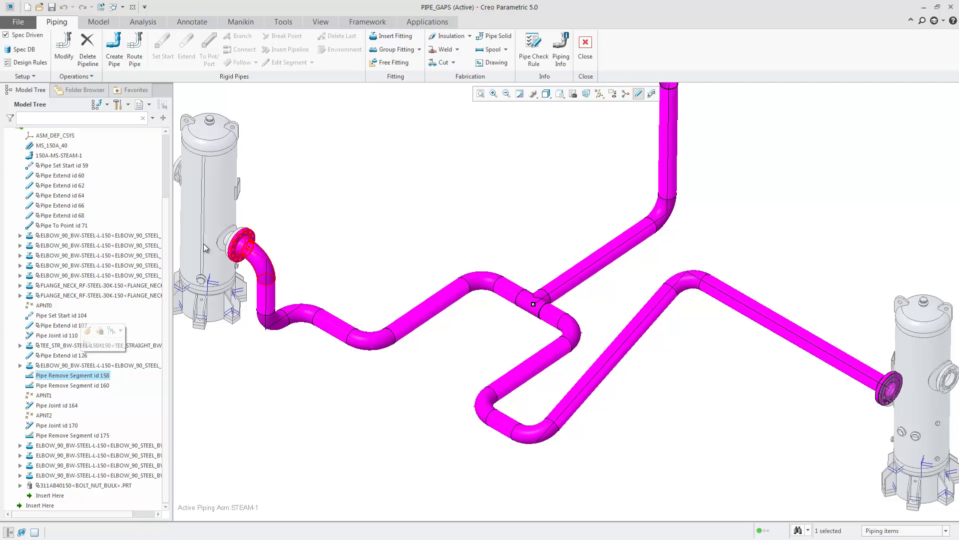
right_click(98, 379)
left_click(136, 434)
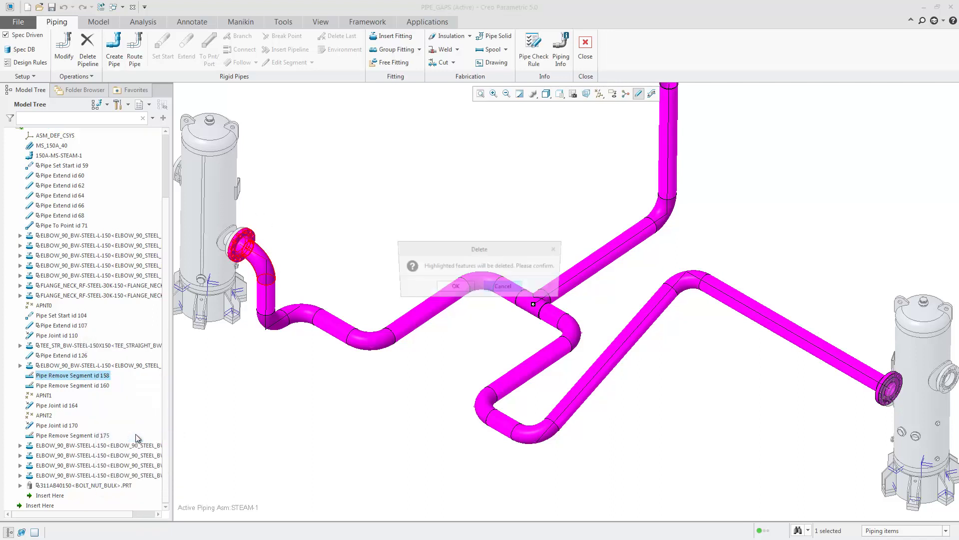
left_click(446, 288)
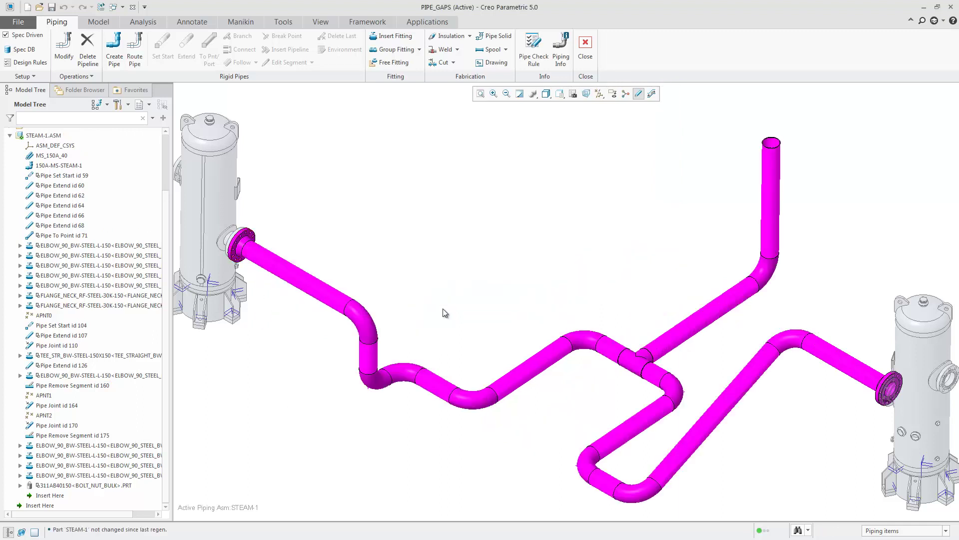
Step: Delete Pipe Remove Segment id 175 together with its four elbows
left_click(78, 436)
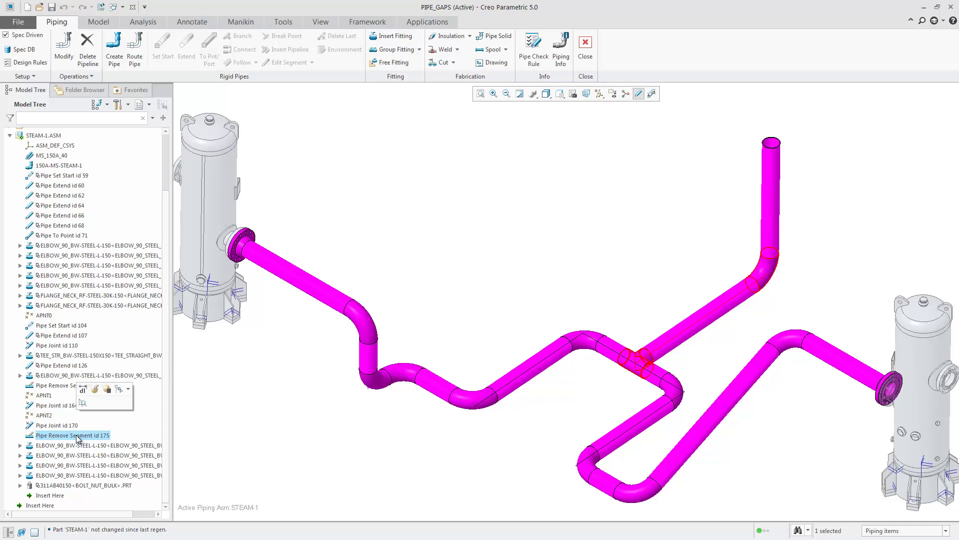
right_click(78, 436)
left_click(121, 380)
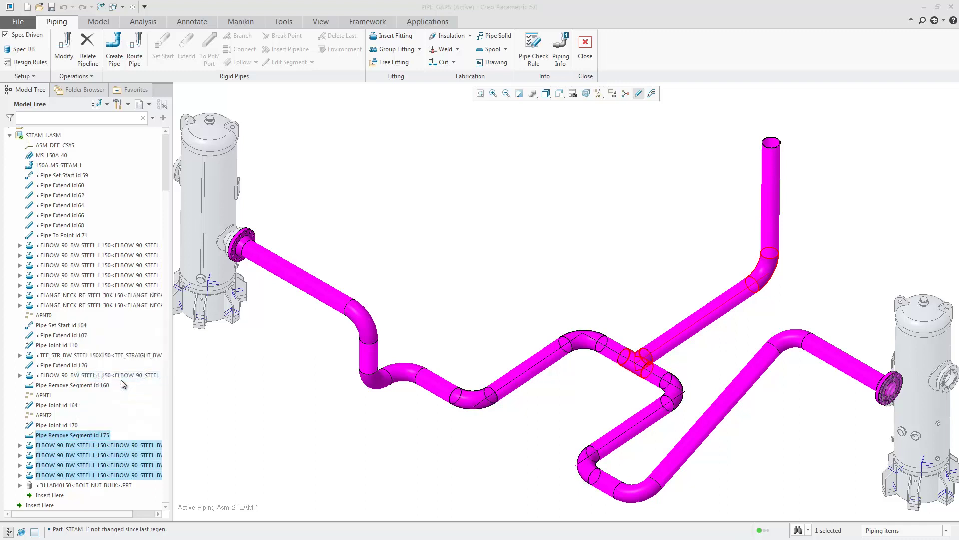
left_click(429, 288)
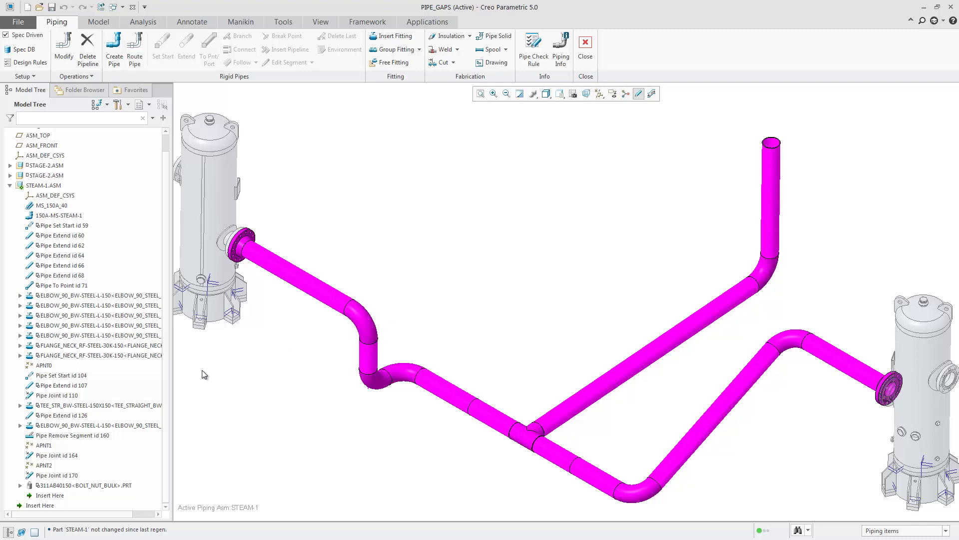
Step: Delete Pipe Remove Segment feature id 160
left_click(73, 435)
right_click(73, 436)
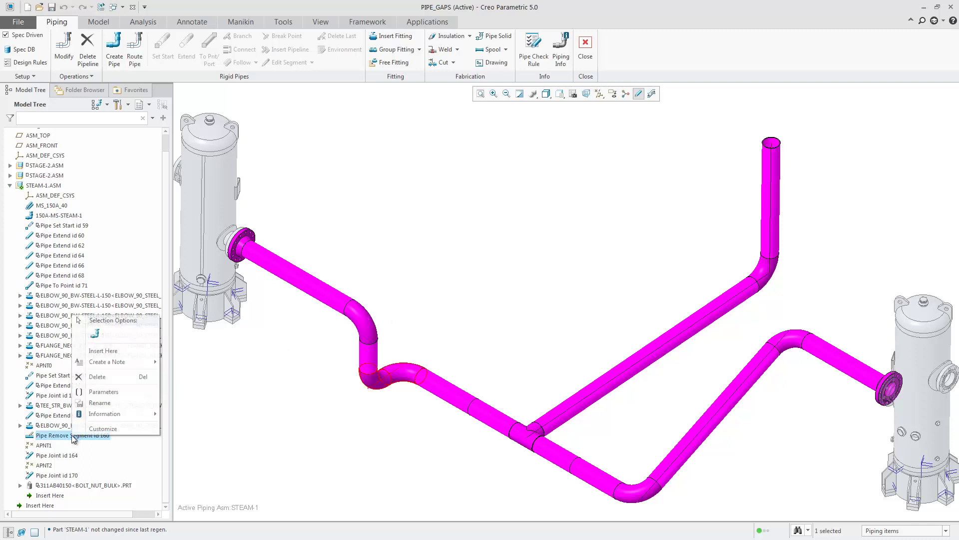
left_click(102, 381)
left_click(456, 288)
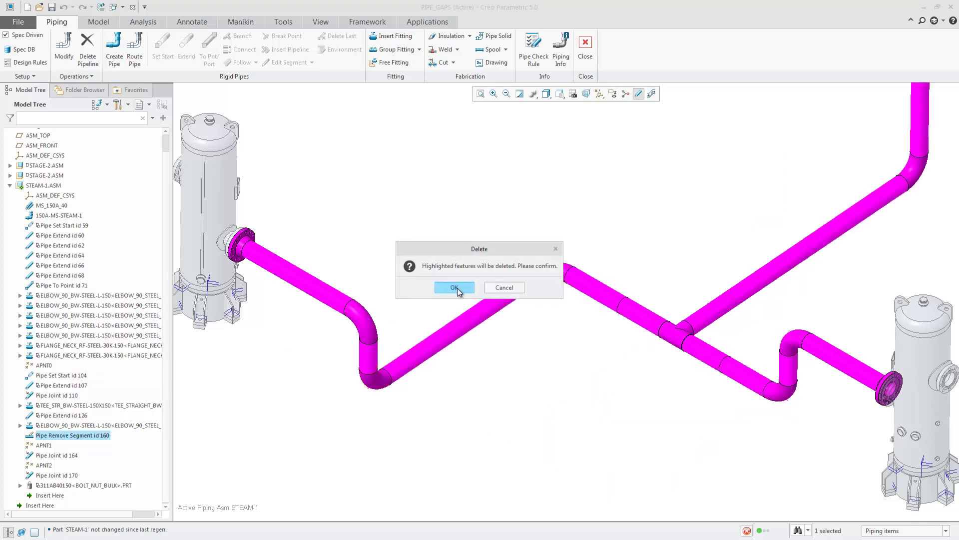